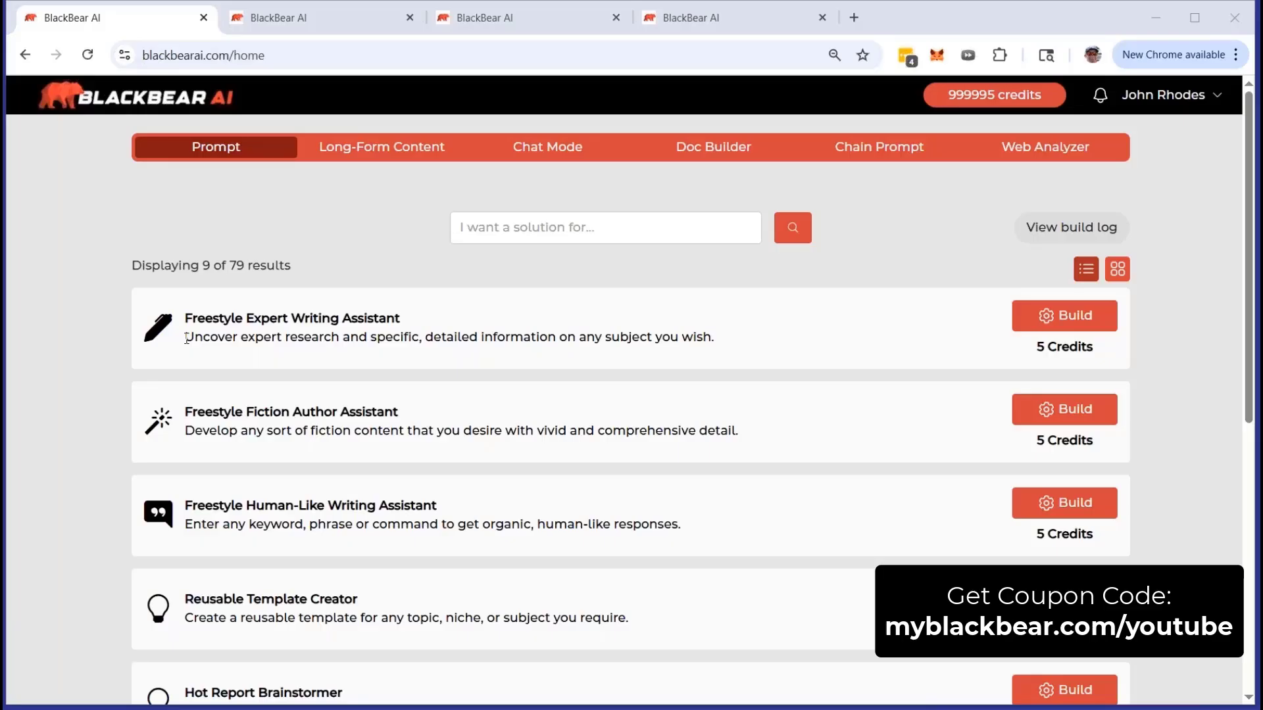
# - Highlight the Freestyle Expert Writing Assistant name at the top of the 79-tool Prompt list
pyautogui.moveTo(413, 325); pyautogui.dragTo(186, 325)
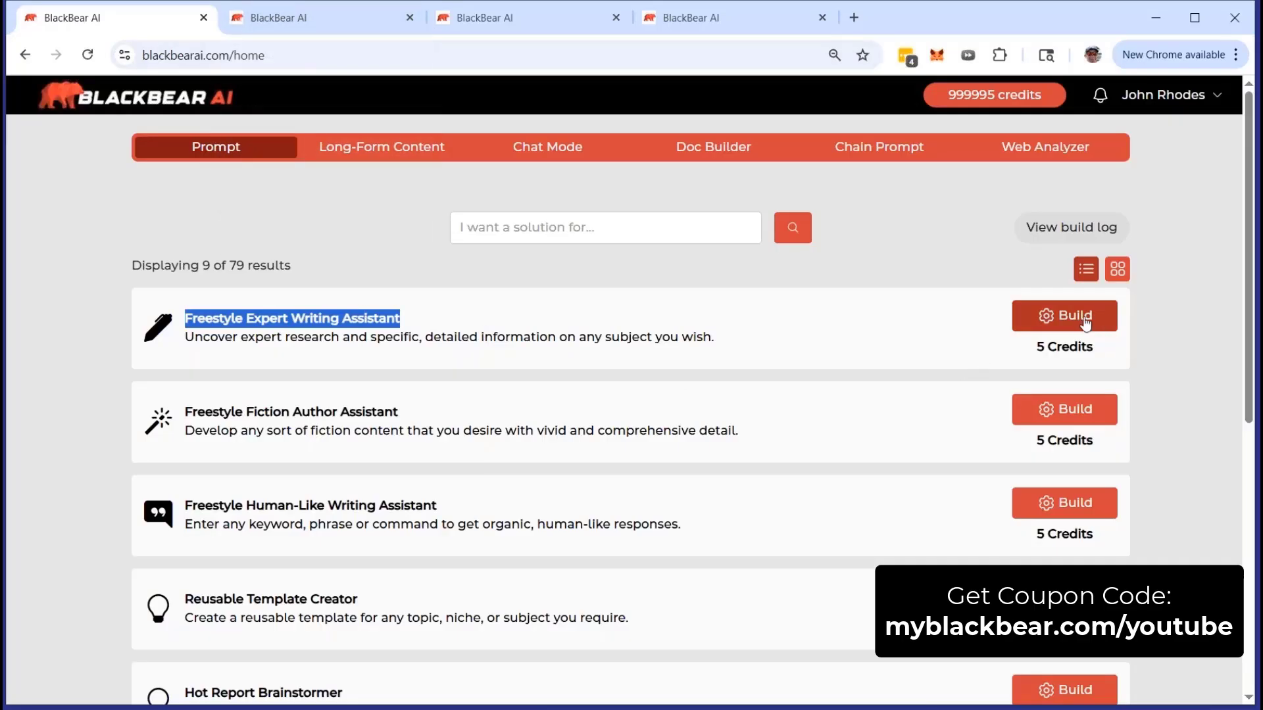
# - Switch to the tab showing the form filled with 'money-making faceless A.I. videos'
pyautogui.click(333, 20)
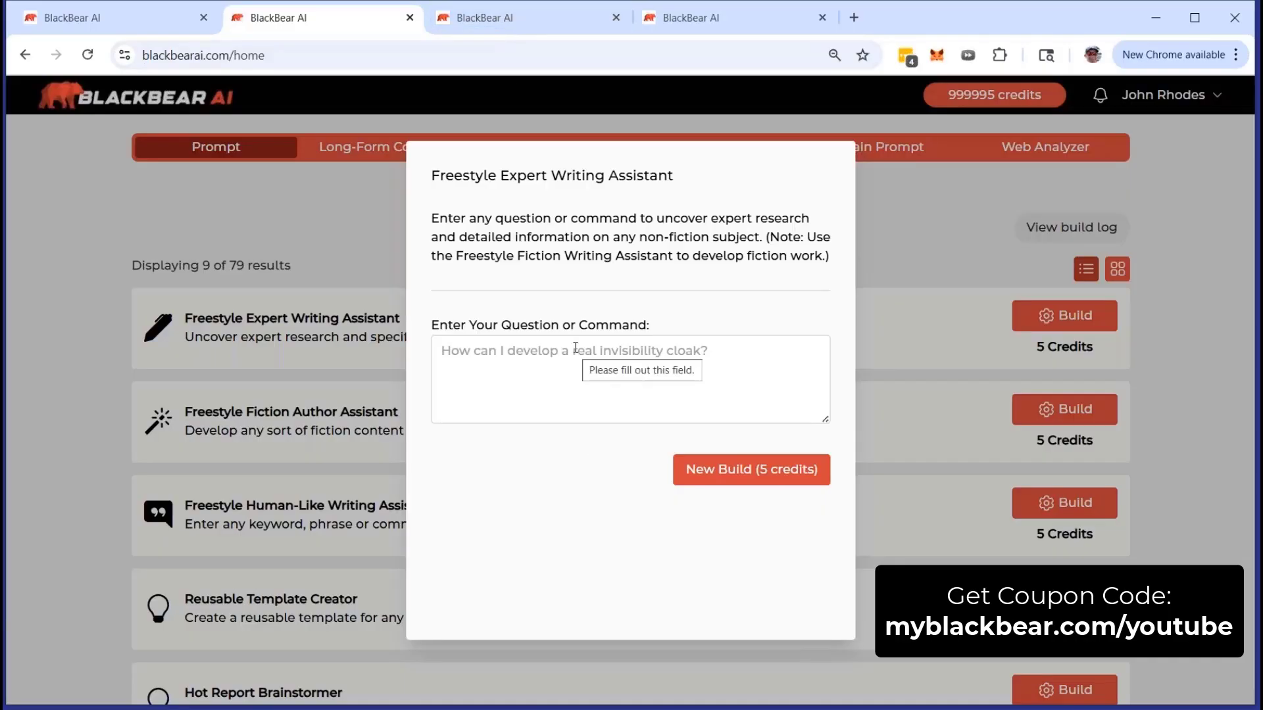
pyautogui.click(509, 26)
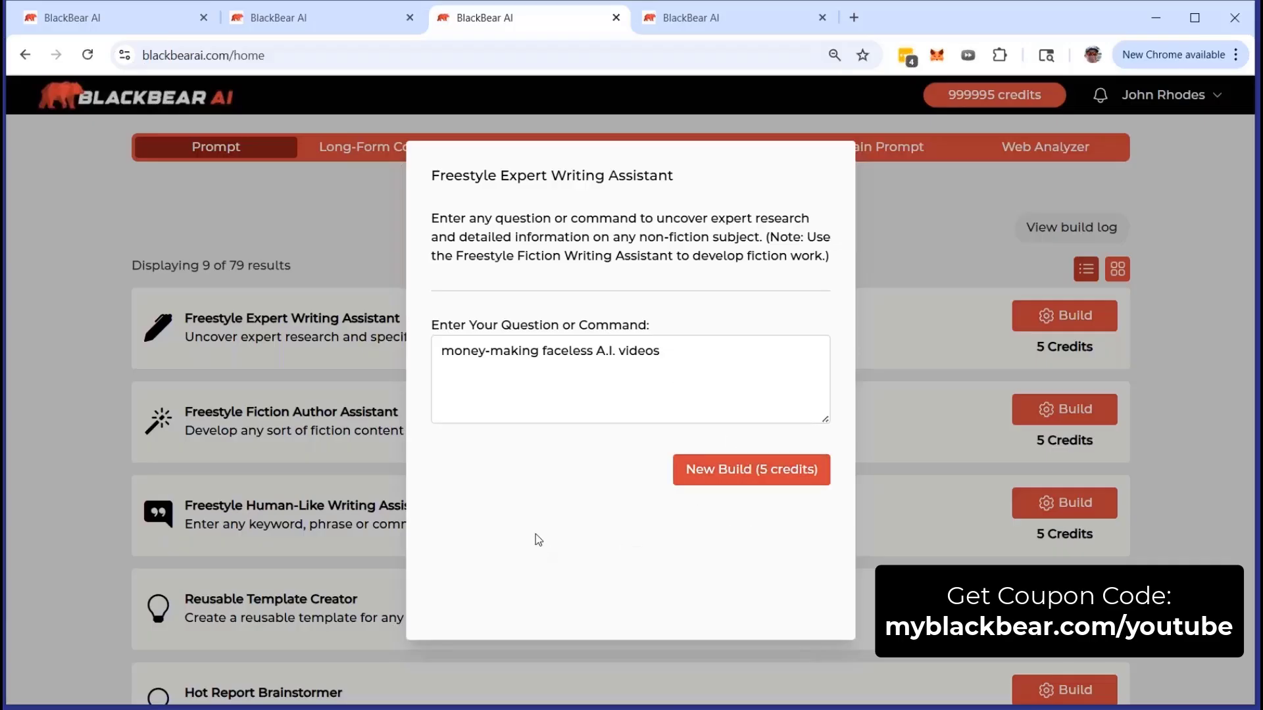
pyautogui.click(679, 26)
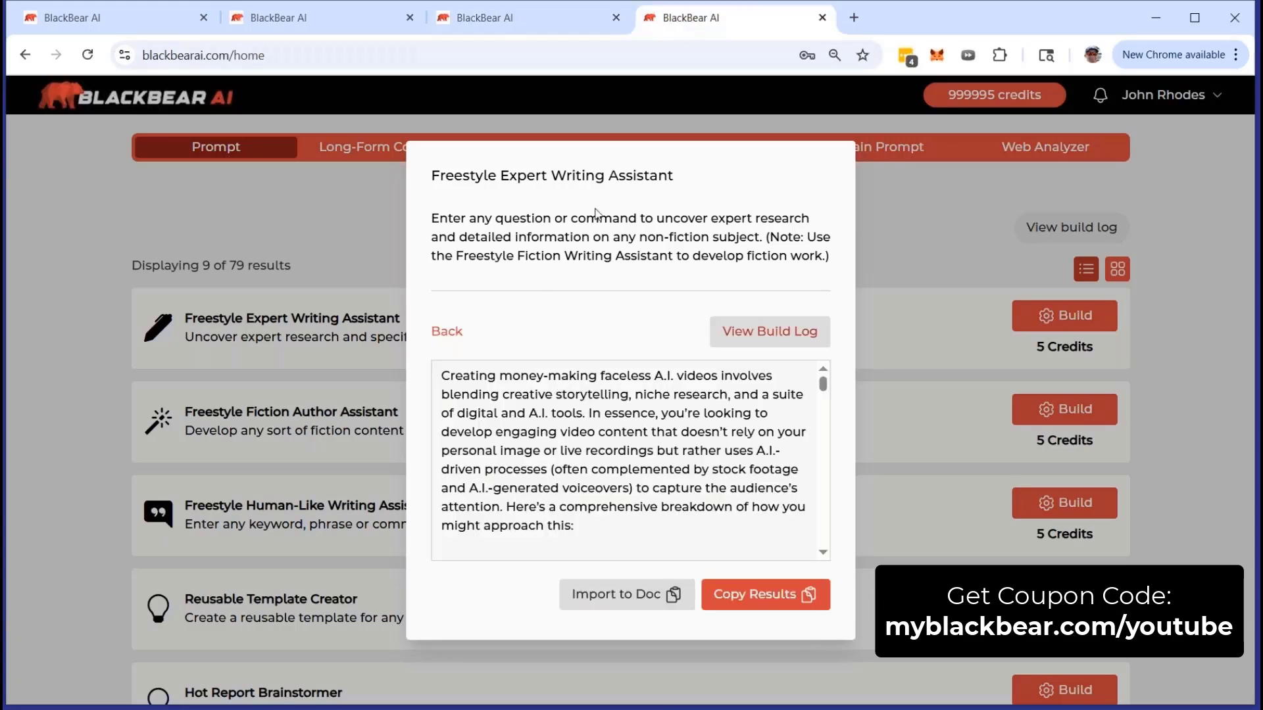
pyautogui.click(494, 21)
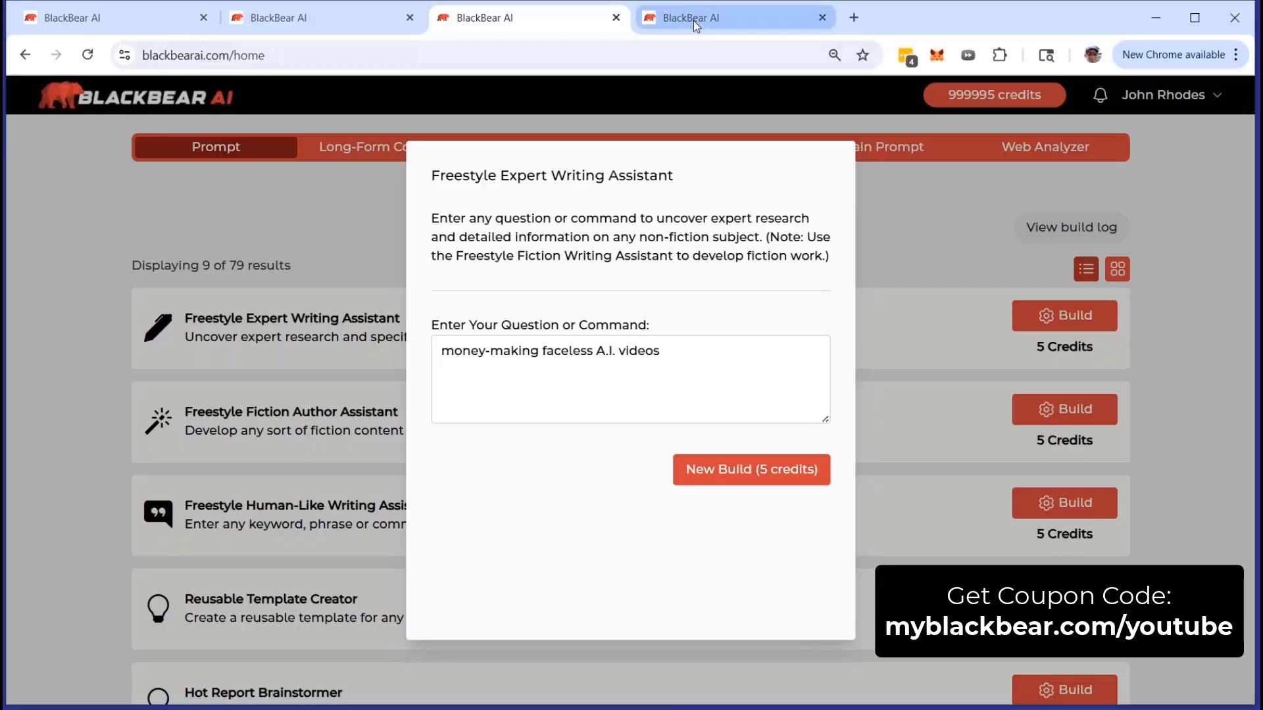
pyautogui.moveTo(694, 21)
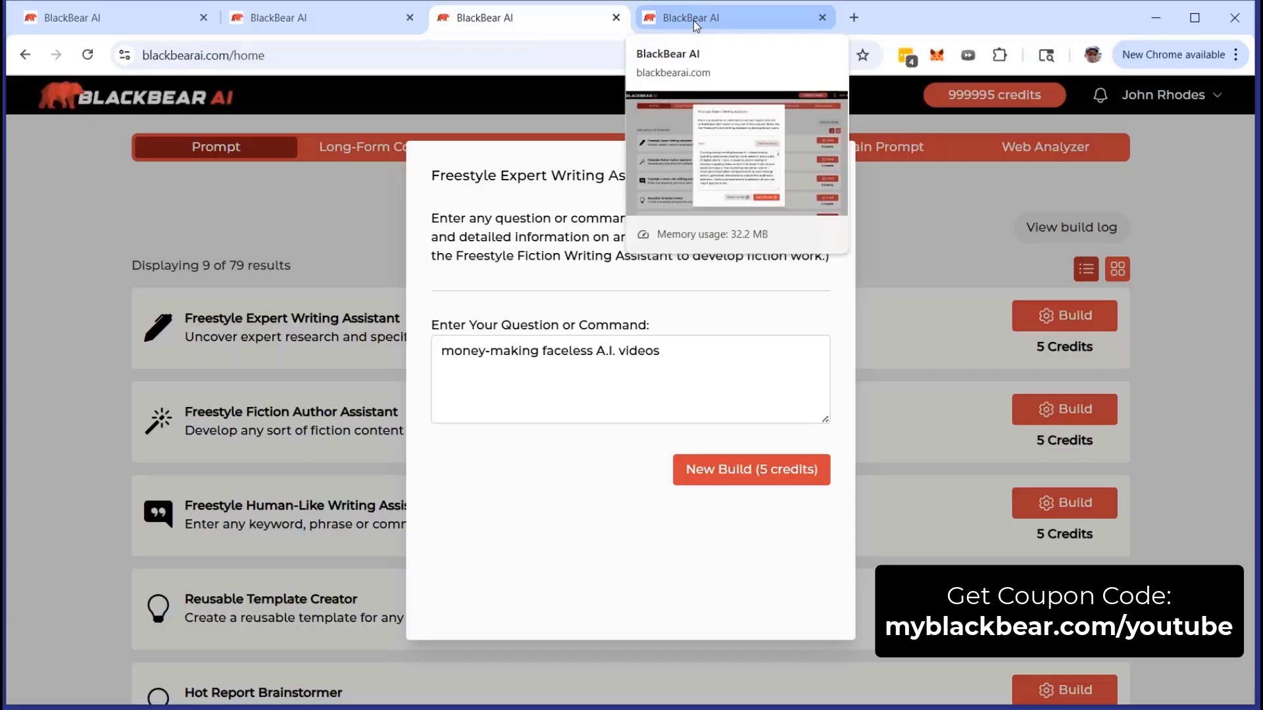
pyautogui.click(733, 12)
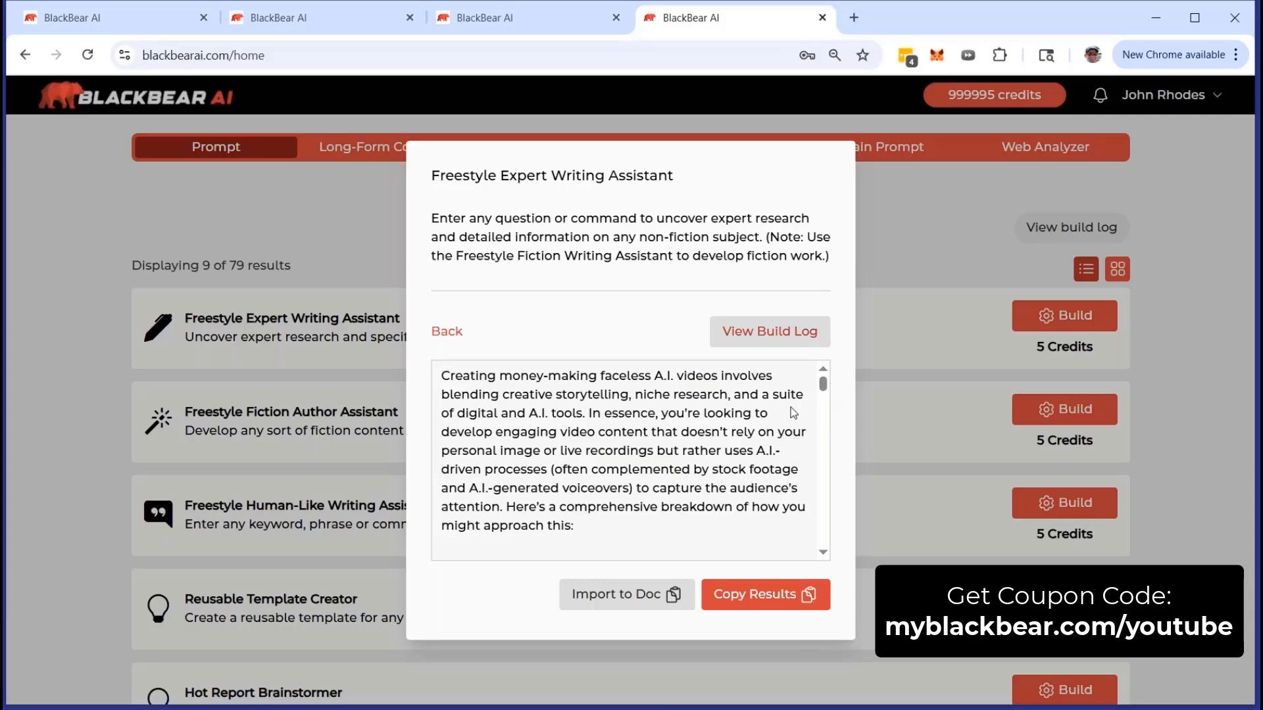
# - Select the word 'often' in the report, then clear the selection
pyautogui.doubleClick(558, 471)
pyautogui.click(755, 439)
pyautogui.moveTo(822, 387); pyautogui.dragTo(822, 391)
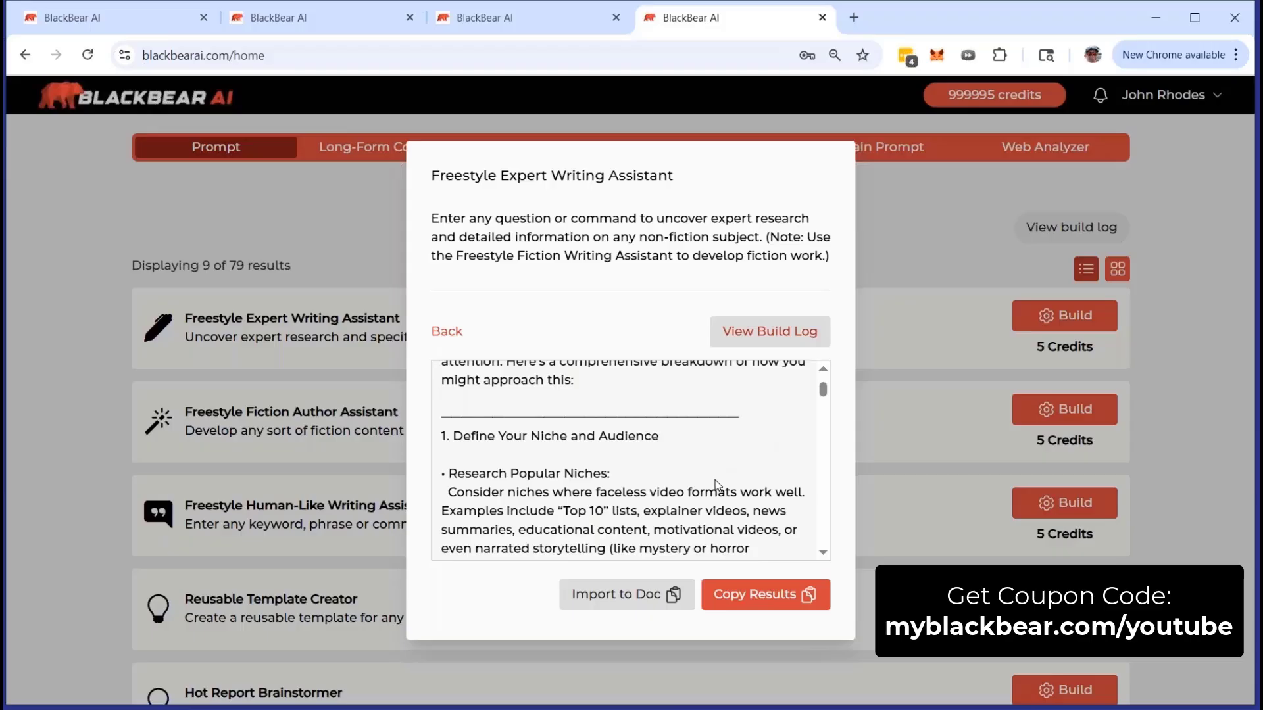
# - Scroll down to the Visual Content Creation section recommending Synthesia, Lumen5 and InVideo
pyautogui.scroll(-1, 711, 480)
pyautogui.scroll(1, 707, 470)
pyautogui.scroll(-2, 707, 464)
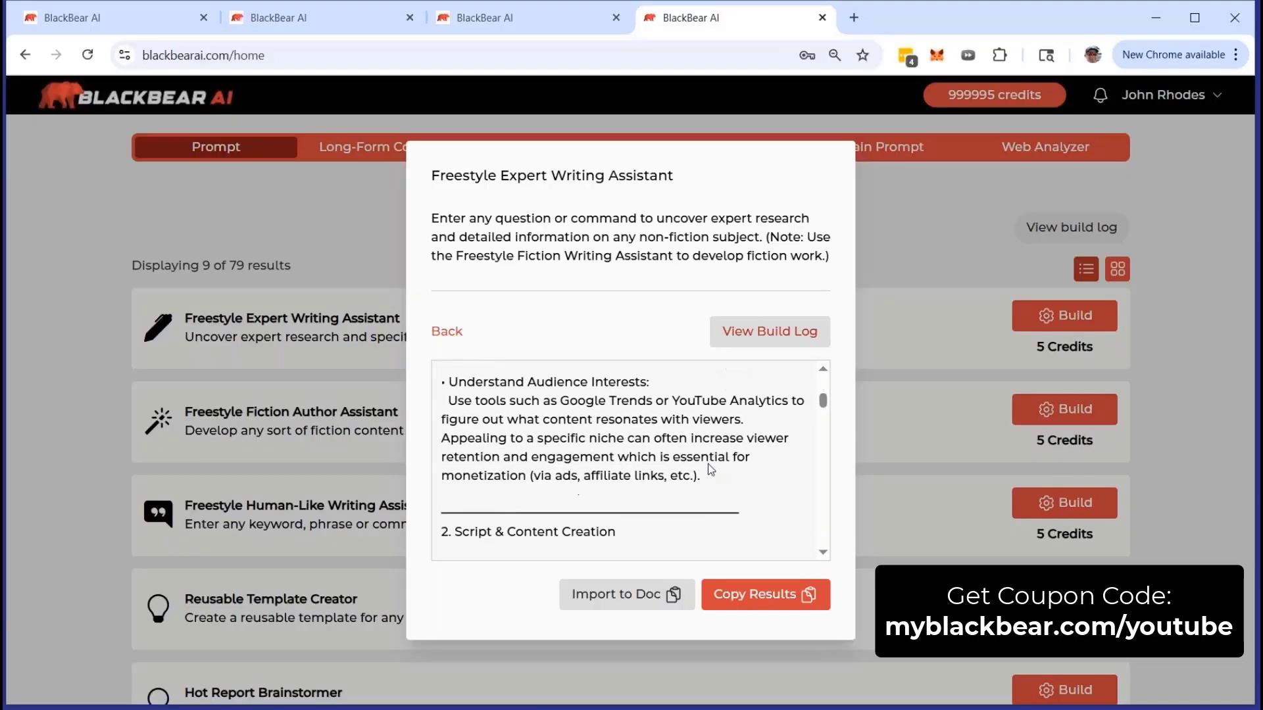
pyautogui.scroll(-1, 708, 469)
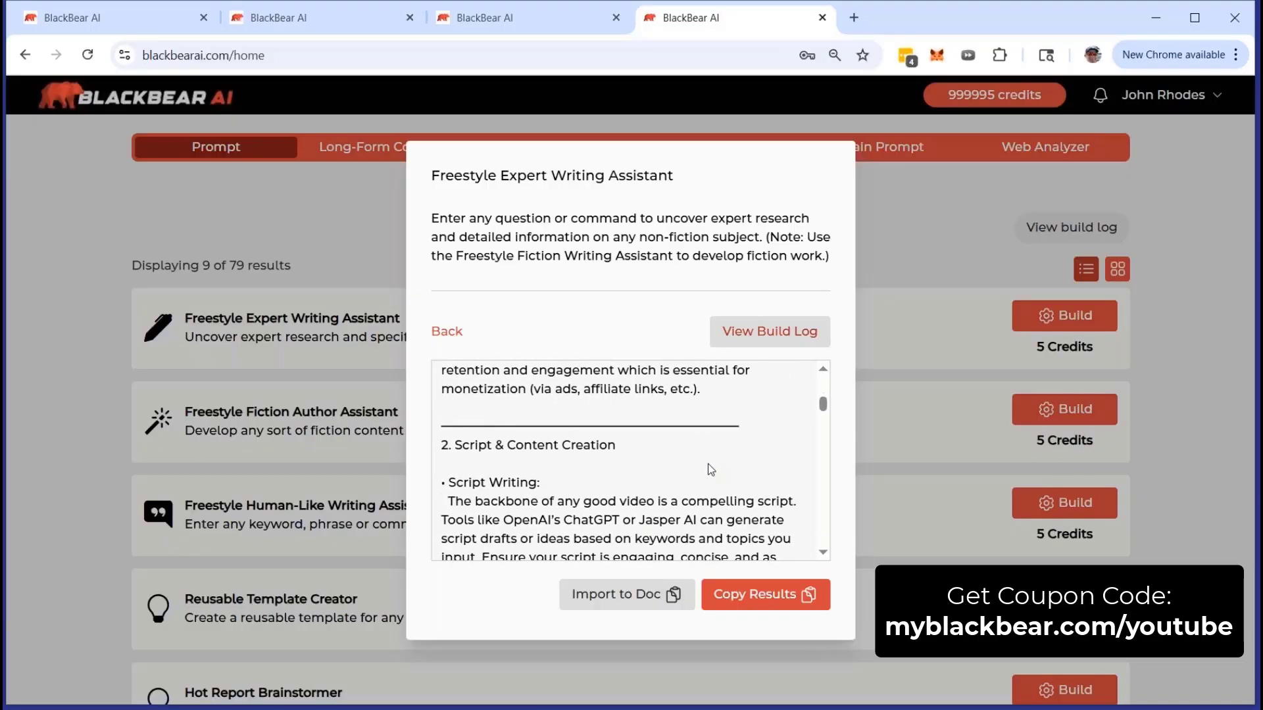
pyautogui.scroll(-4, 708, 464)
pyautogui.scroll(-2, 705, 471)
pyautogui.scroll(-1, 686, 457)
pyautogui.scroll(-1, 686, 457)
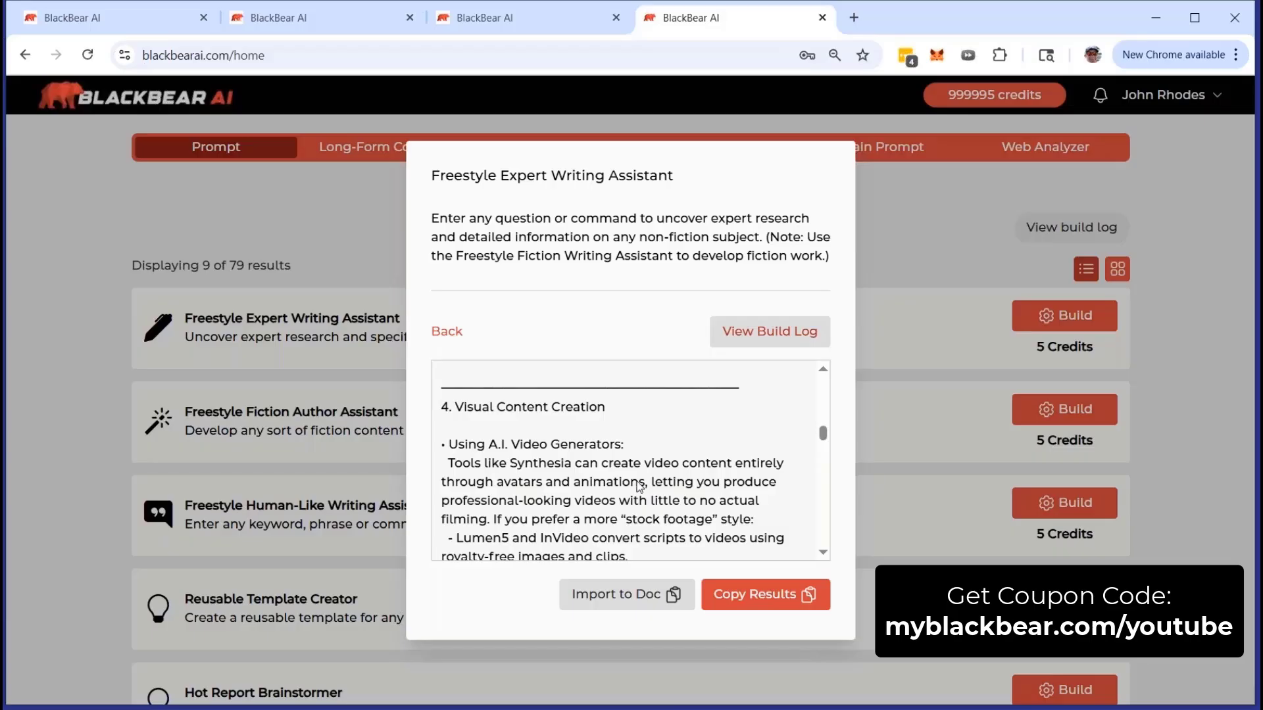
# - Scroll to the closing paragraph citing YouTube Creator Academy, Tubefilter and r/YouTubeCreators
pyautogui.scroll(-3, 639, 487)
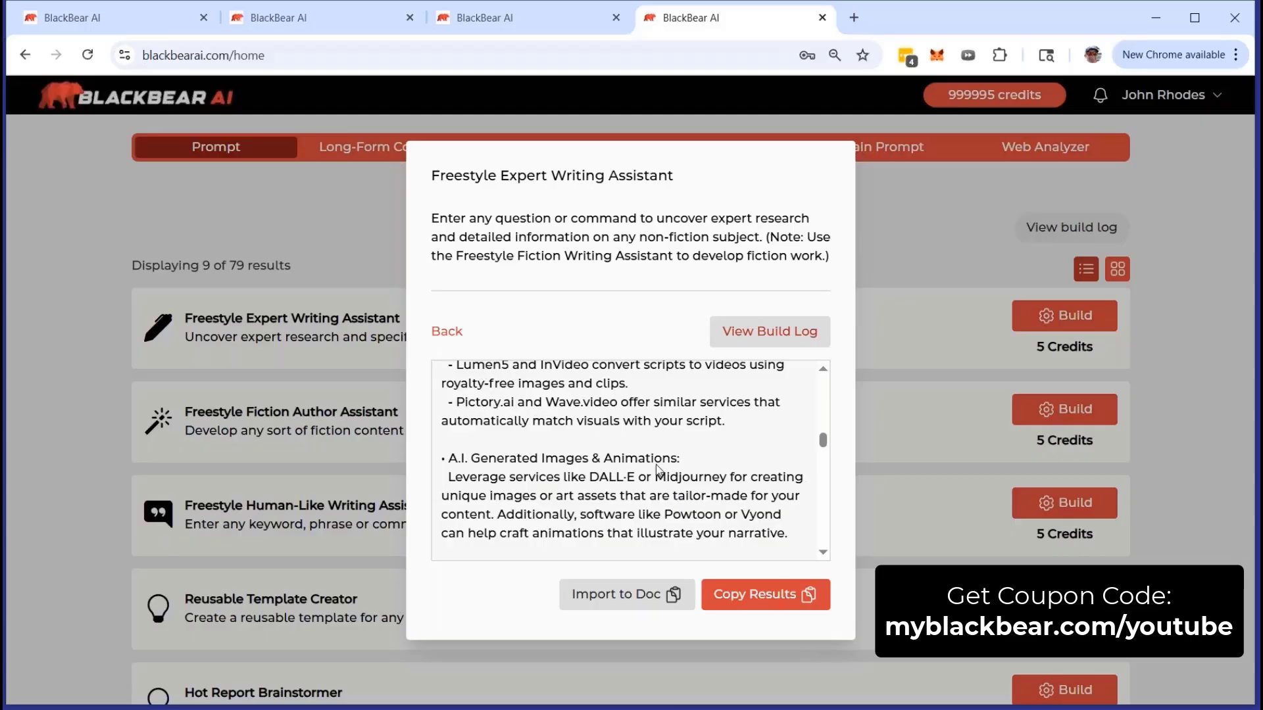
pyautogui.scroll(-1, 601, 436)
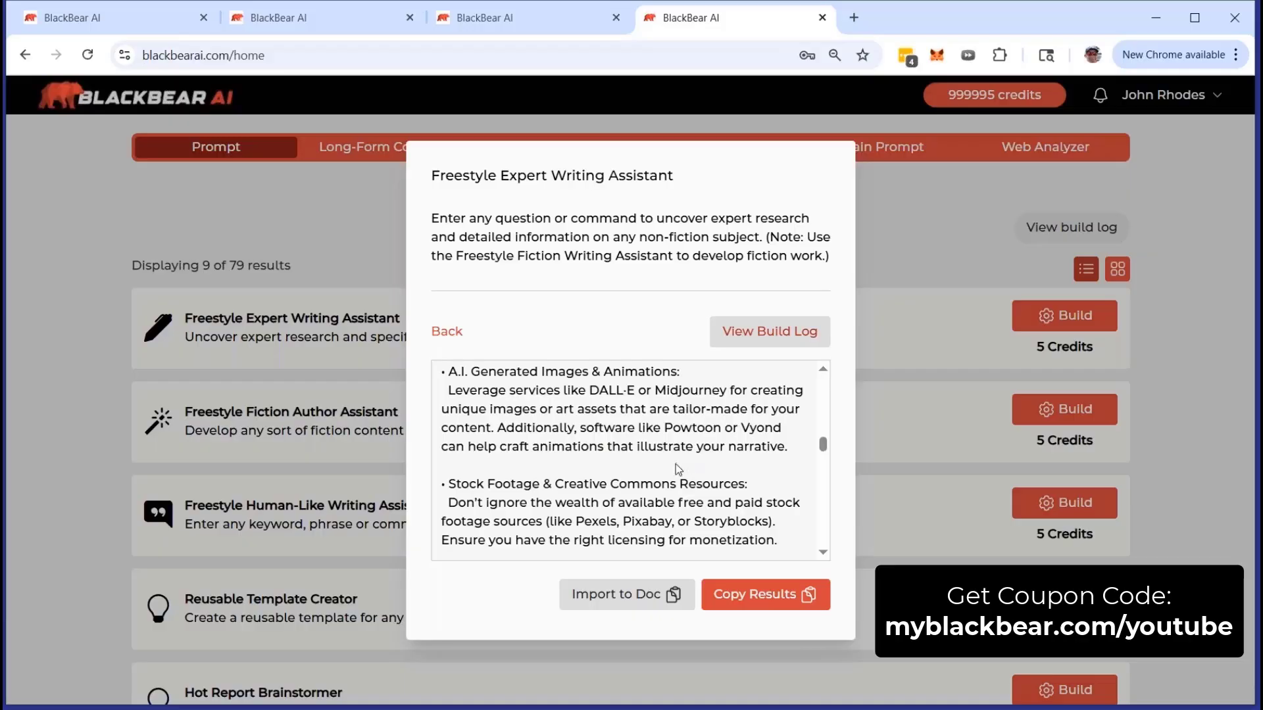
pyautogui.scroll(-1, 684, 465)
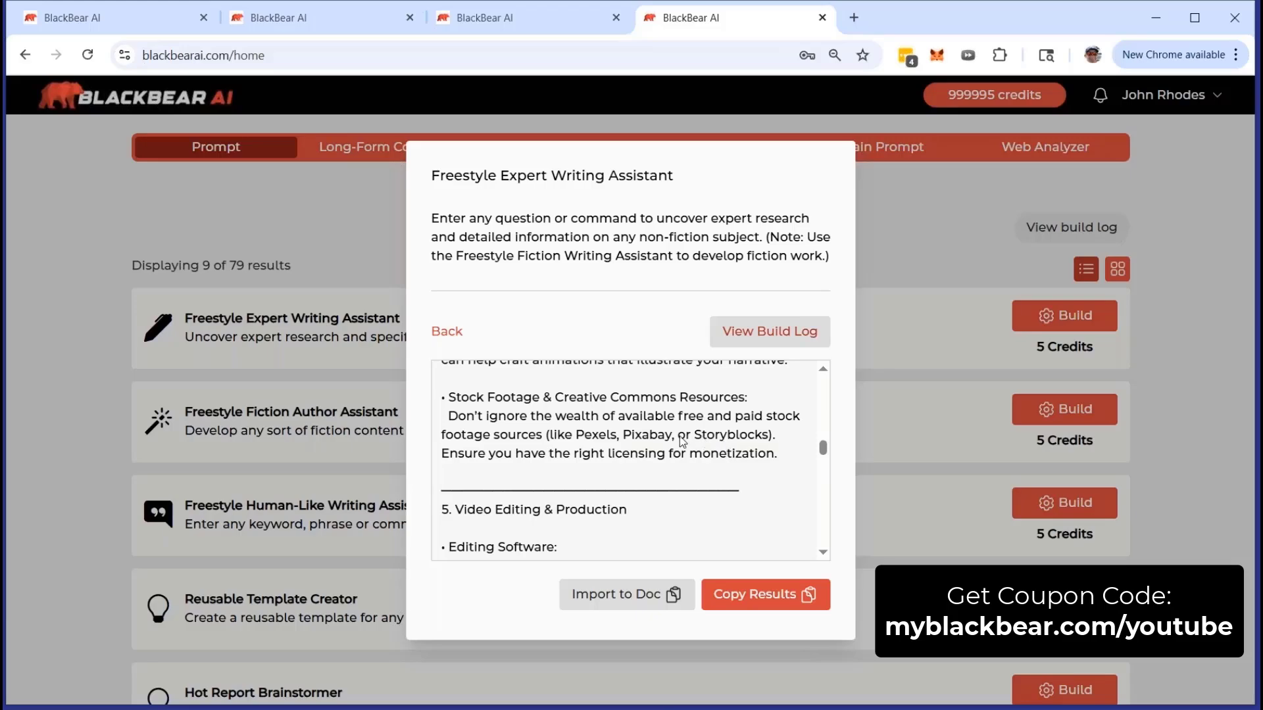
pyautogui.scroll(-1, 682, 442)
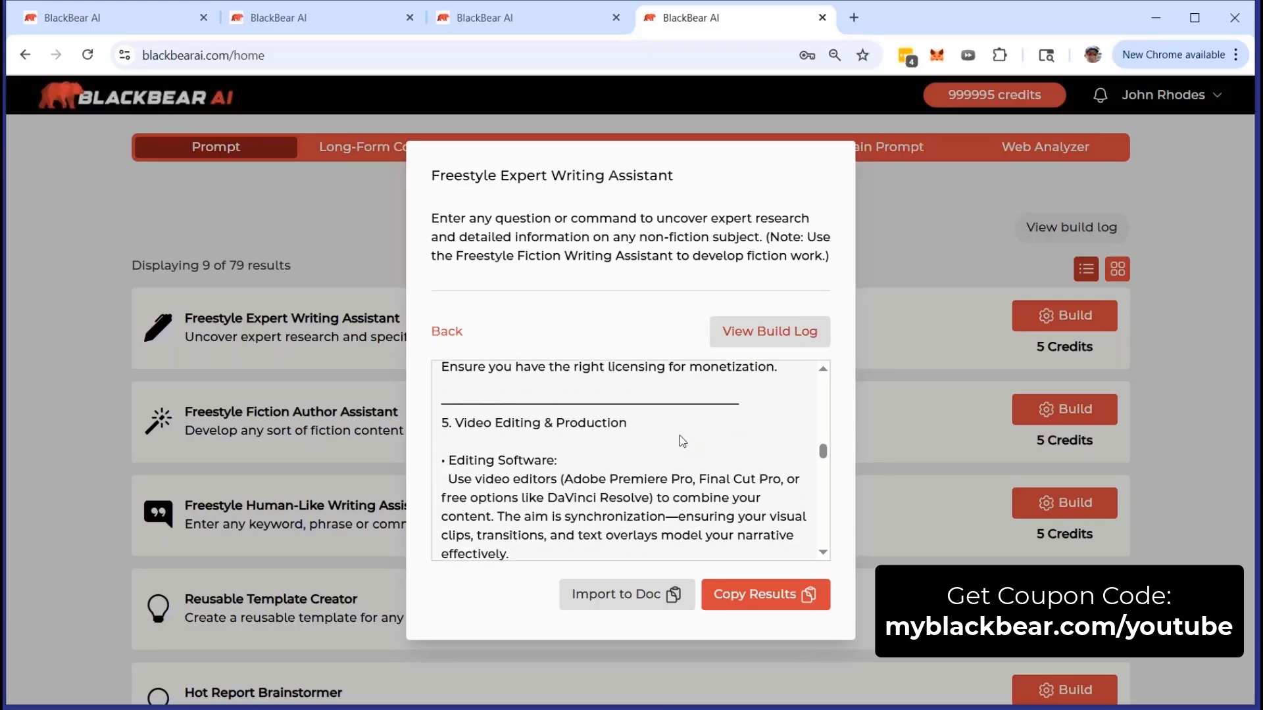
pyautogui.scroll(-1, 681, 437)
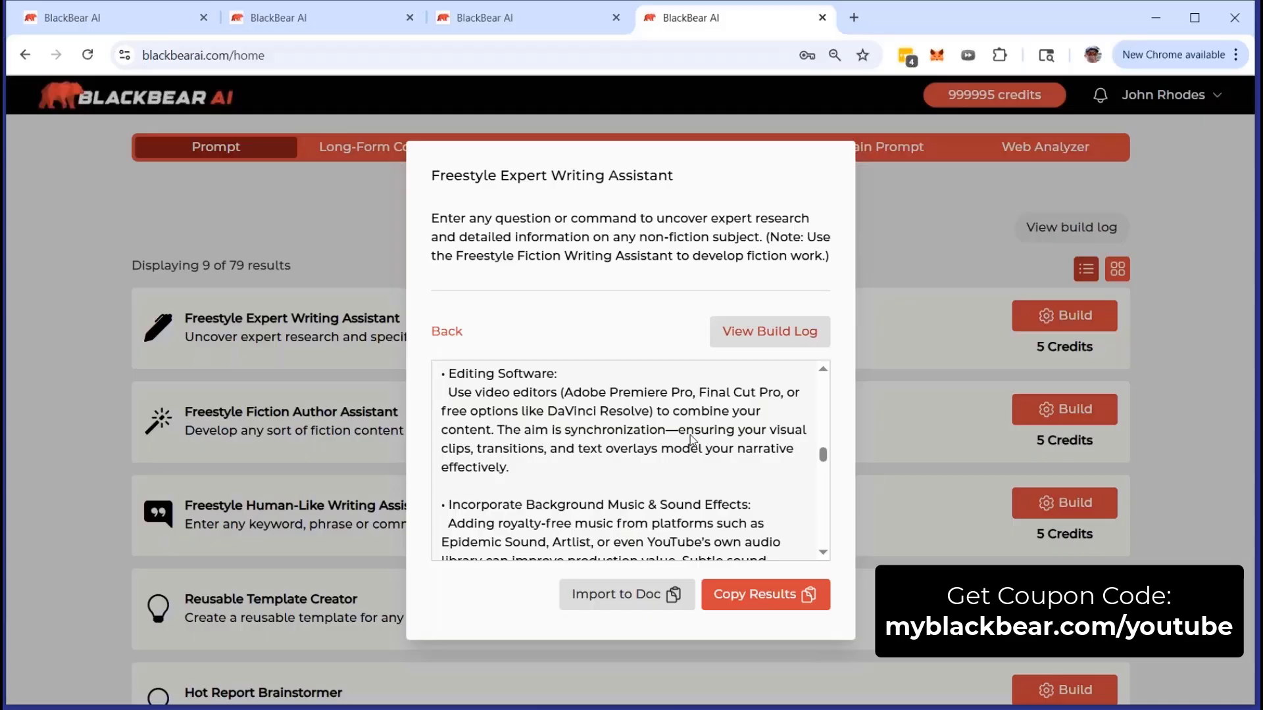
pyautogui.scroll(-1, 655, 454)
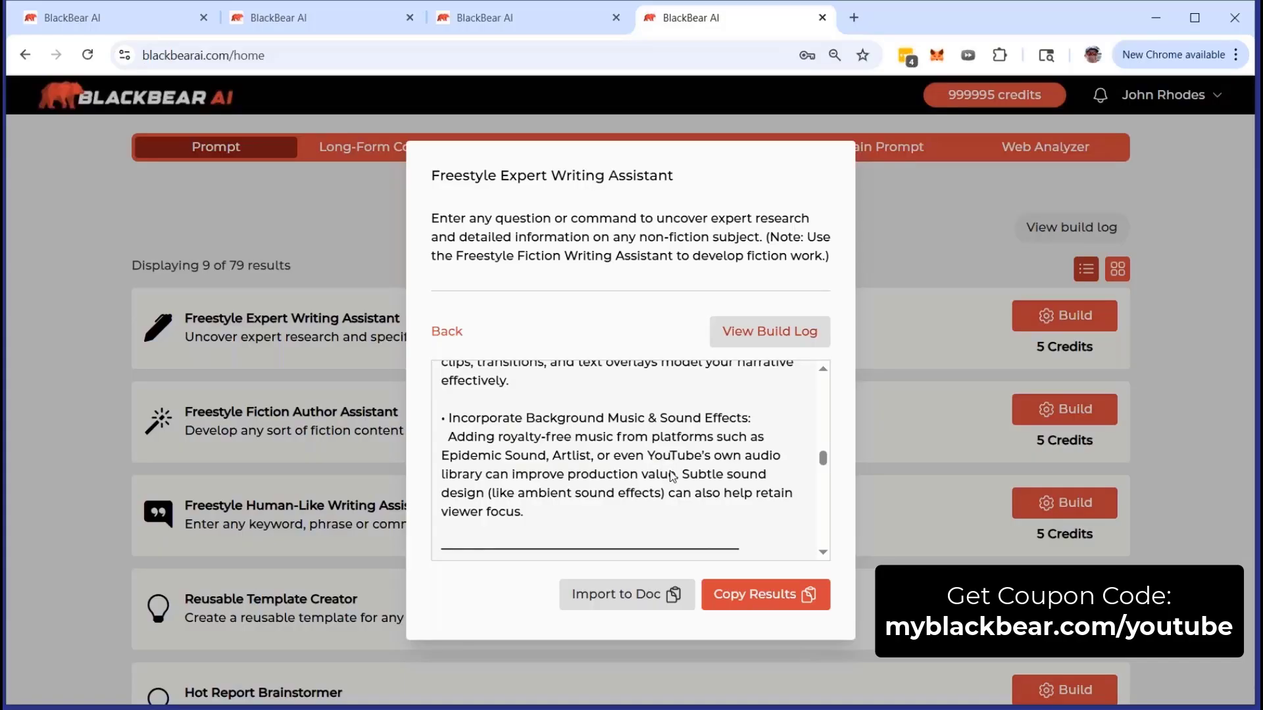
pyautogui.scroll(-3, 709, 479)
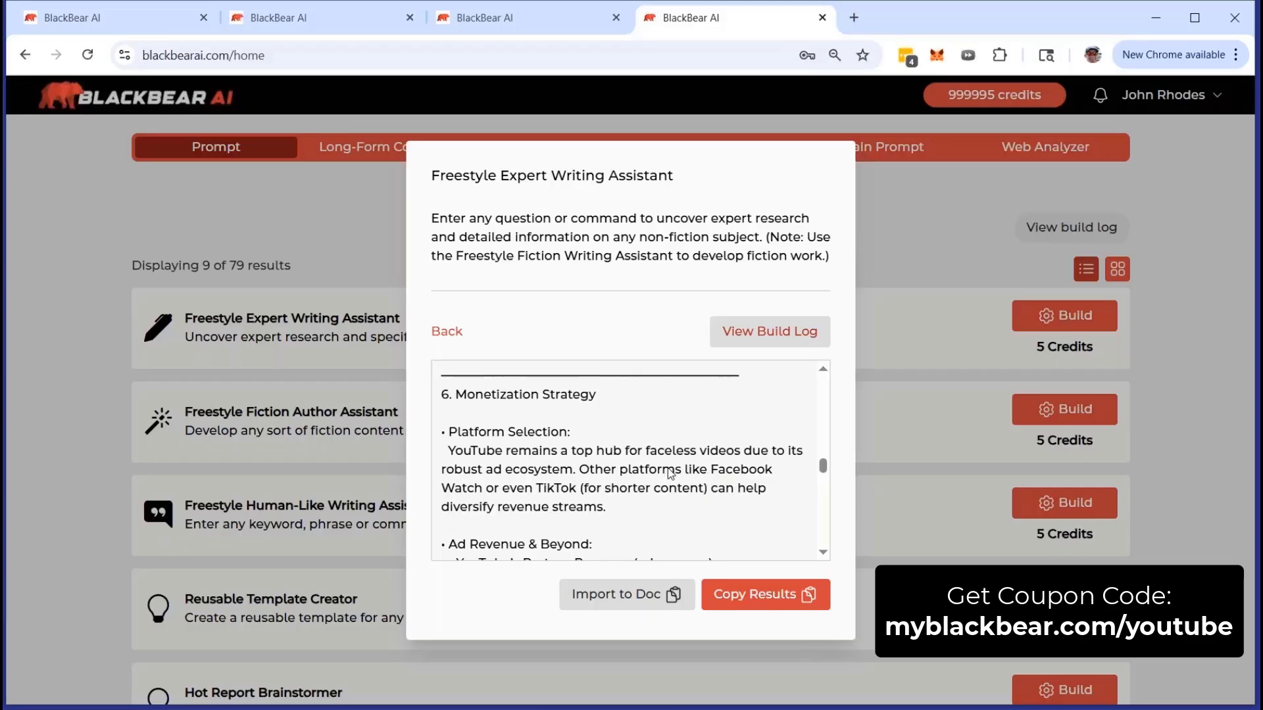
pyautogui.scroll(-1, 669, 473)
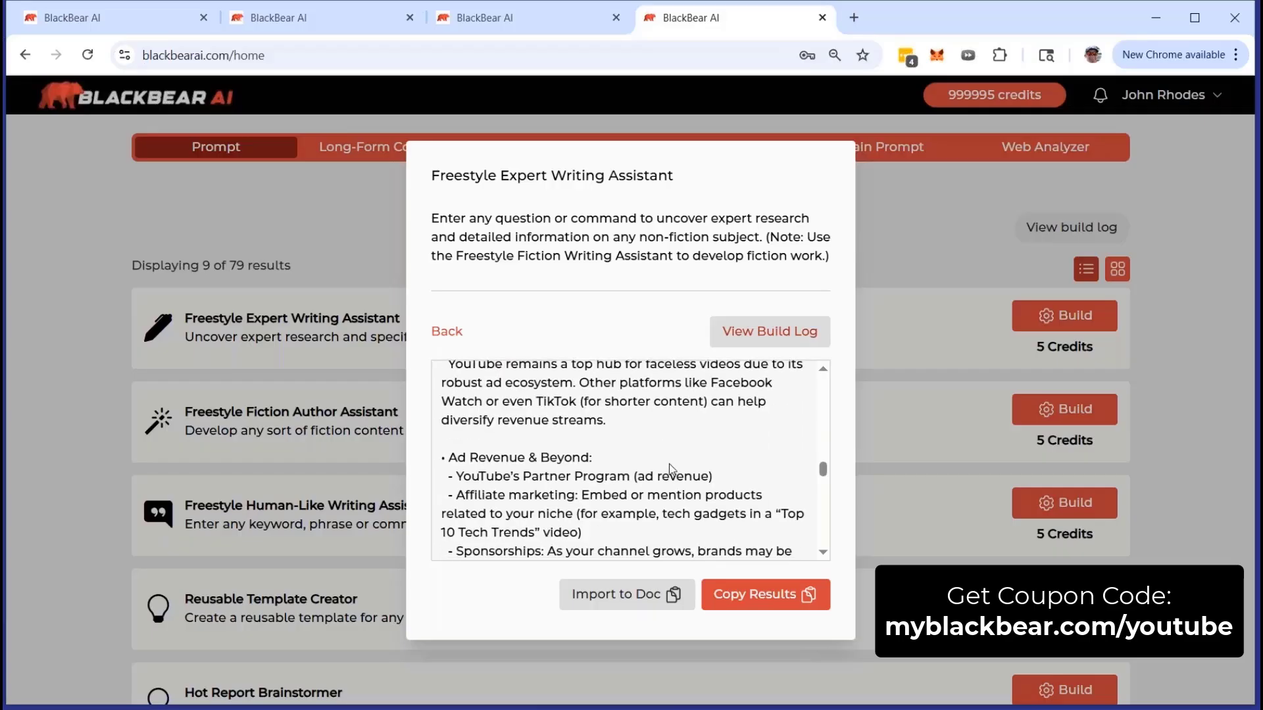
pyautogui.scroll(-2, 669, 464)
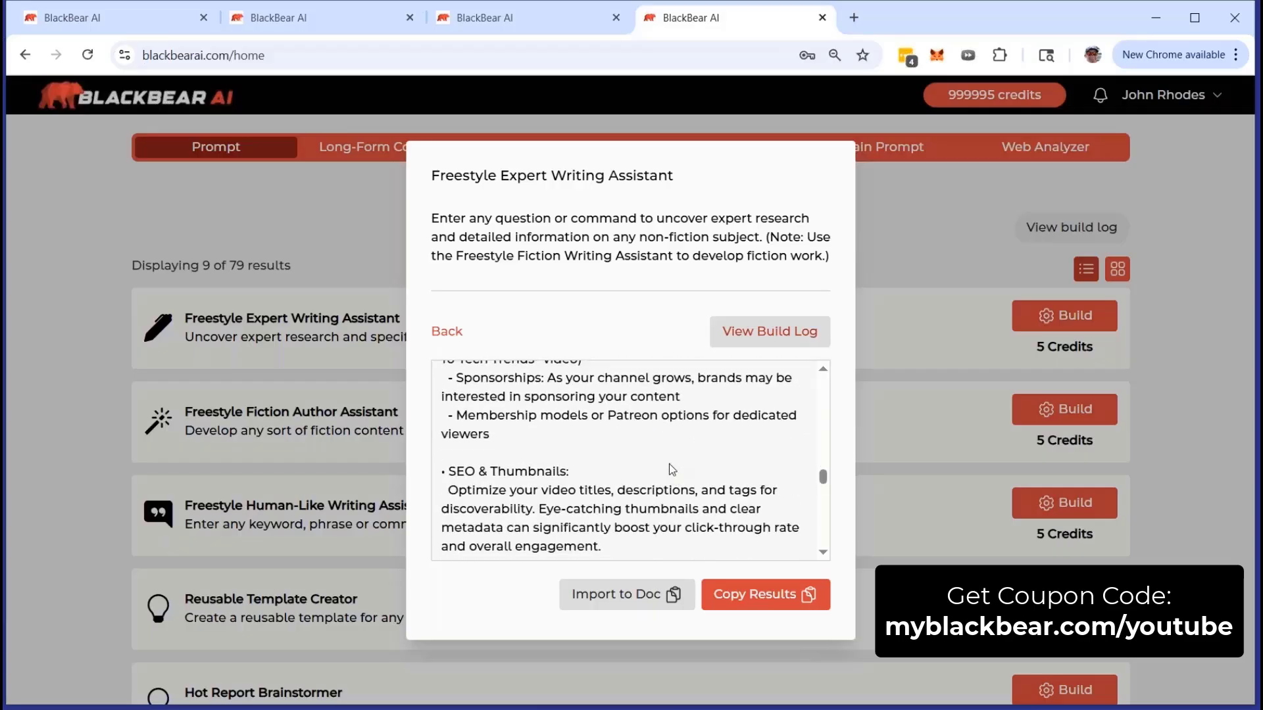
pyautogui.scroll(-2, 663, 468)
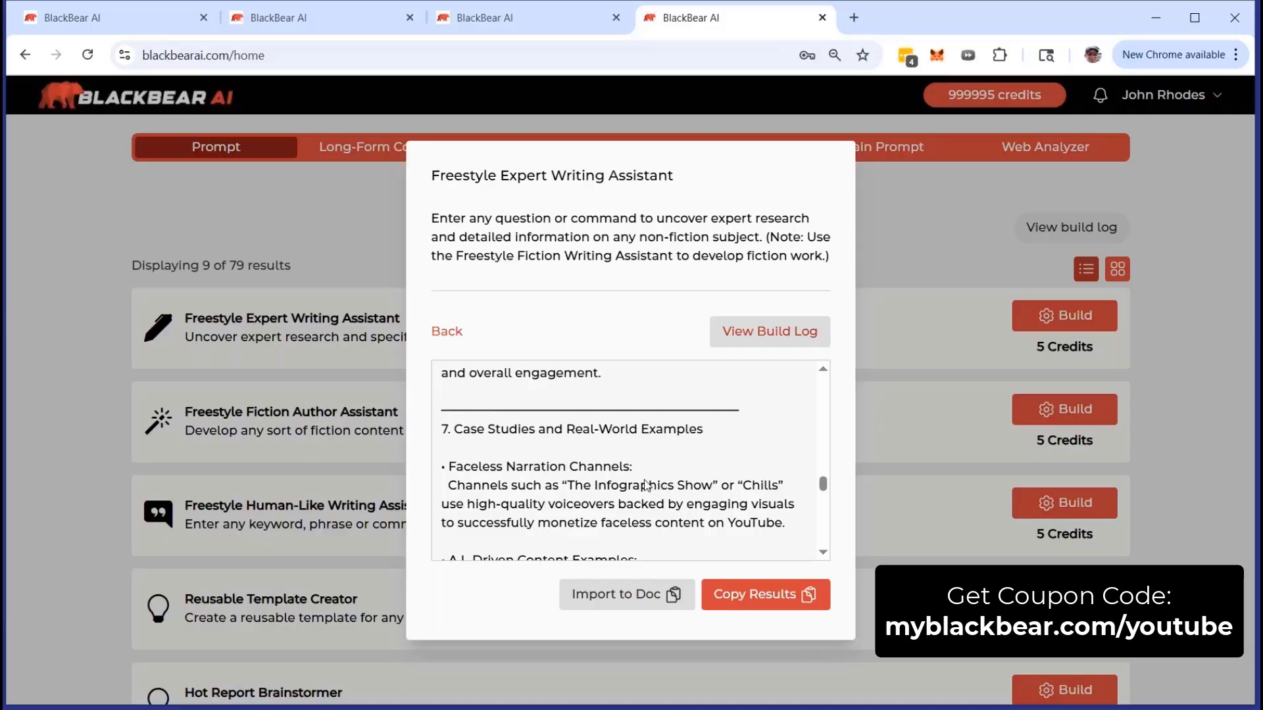
pyautogui.scroll(-2, 640, 504)
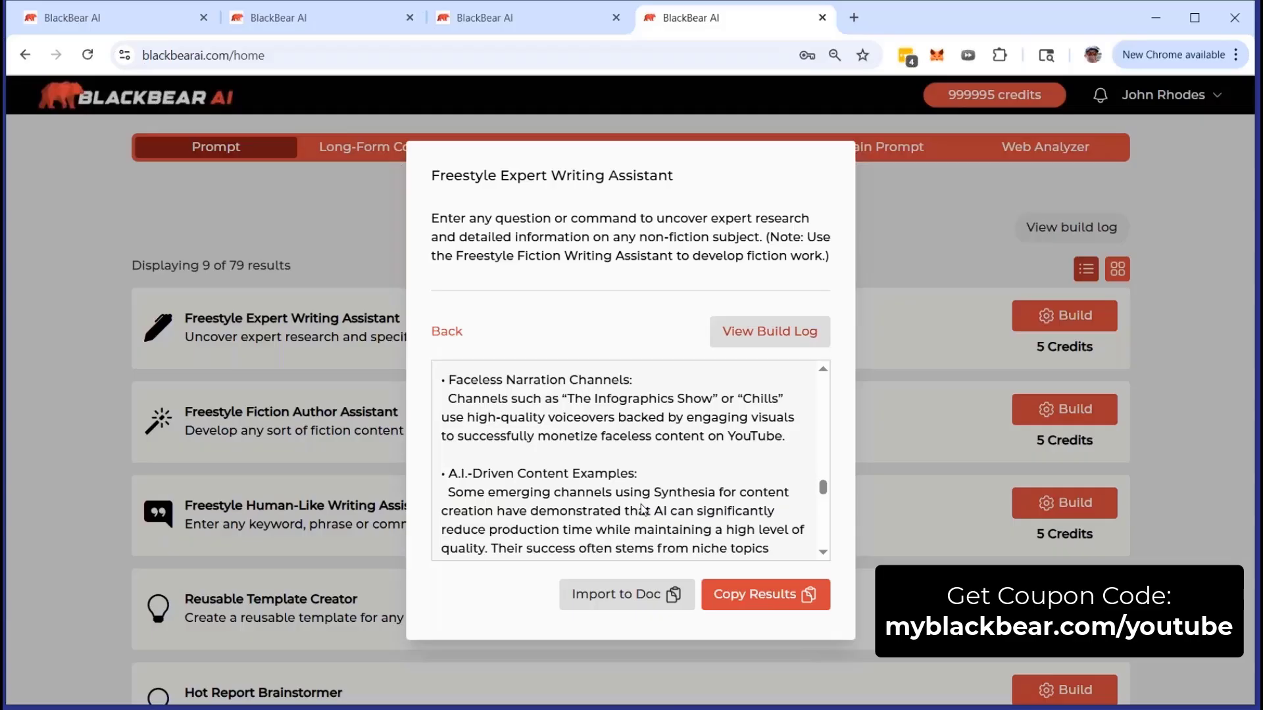
pyautogui.scroll(-4, 628, 506)
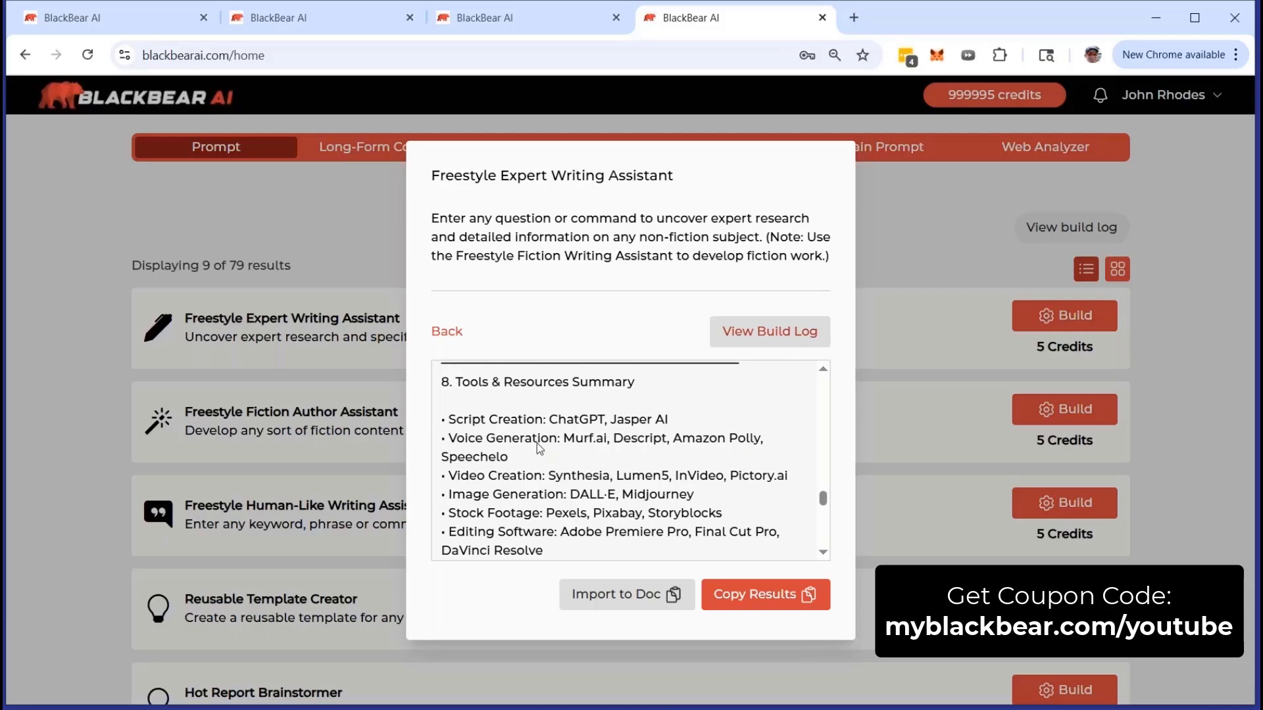
pyautogui.scroll(-5, 537, 445)
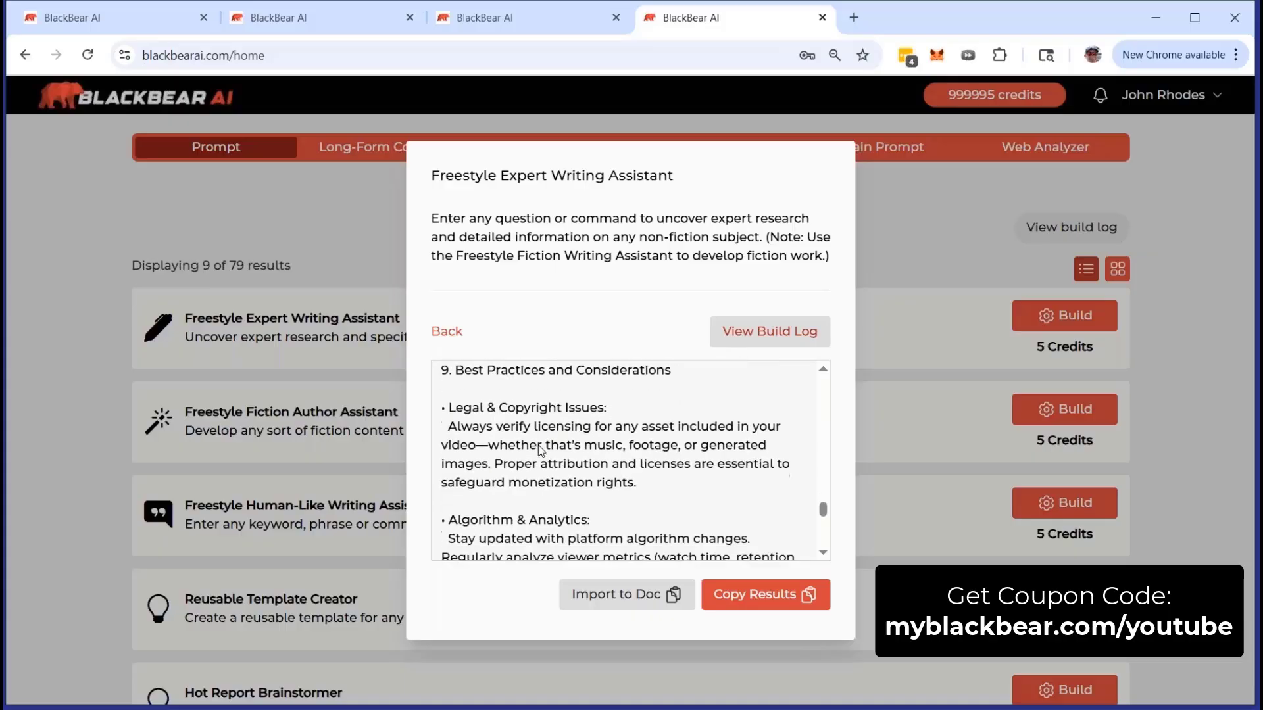
pyautogui.scroll(-10, 539, 449)
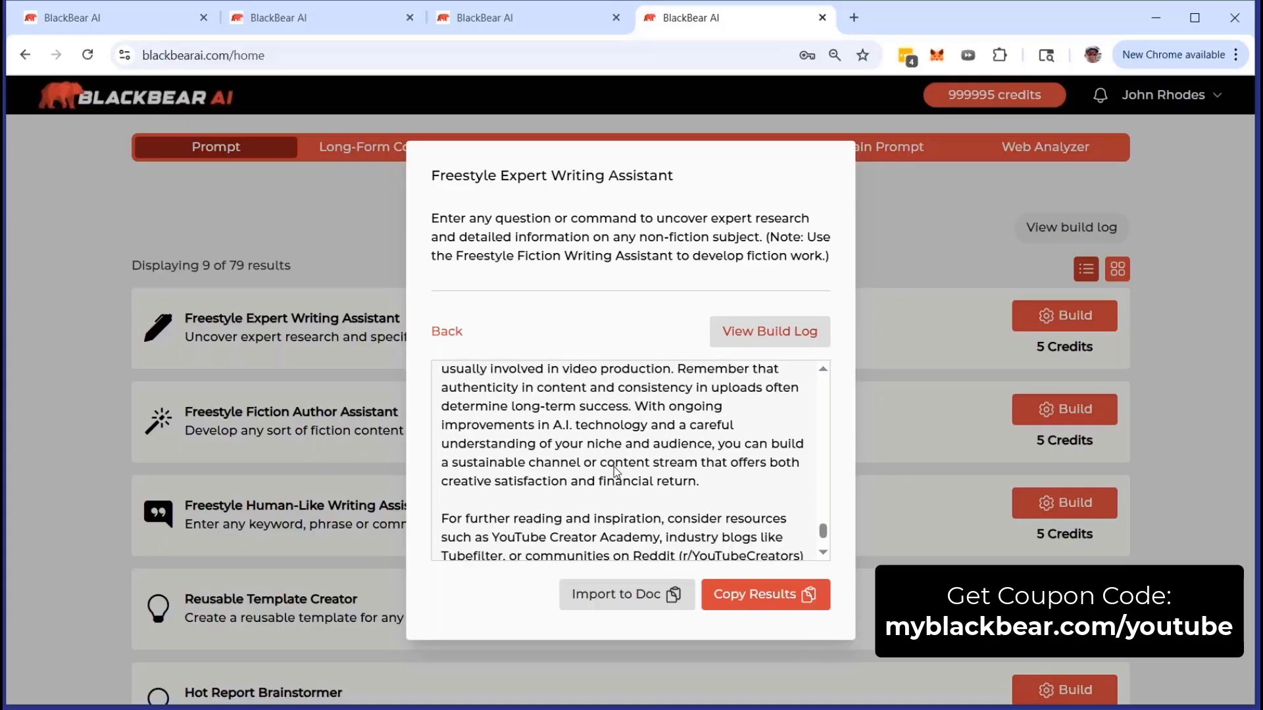
pyautogui.scroll(-3, 617, 471)
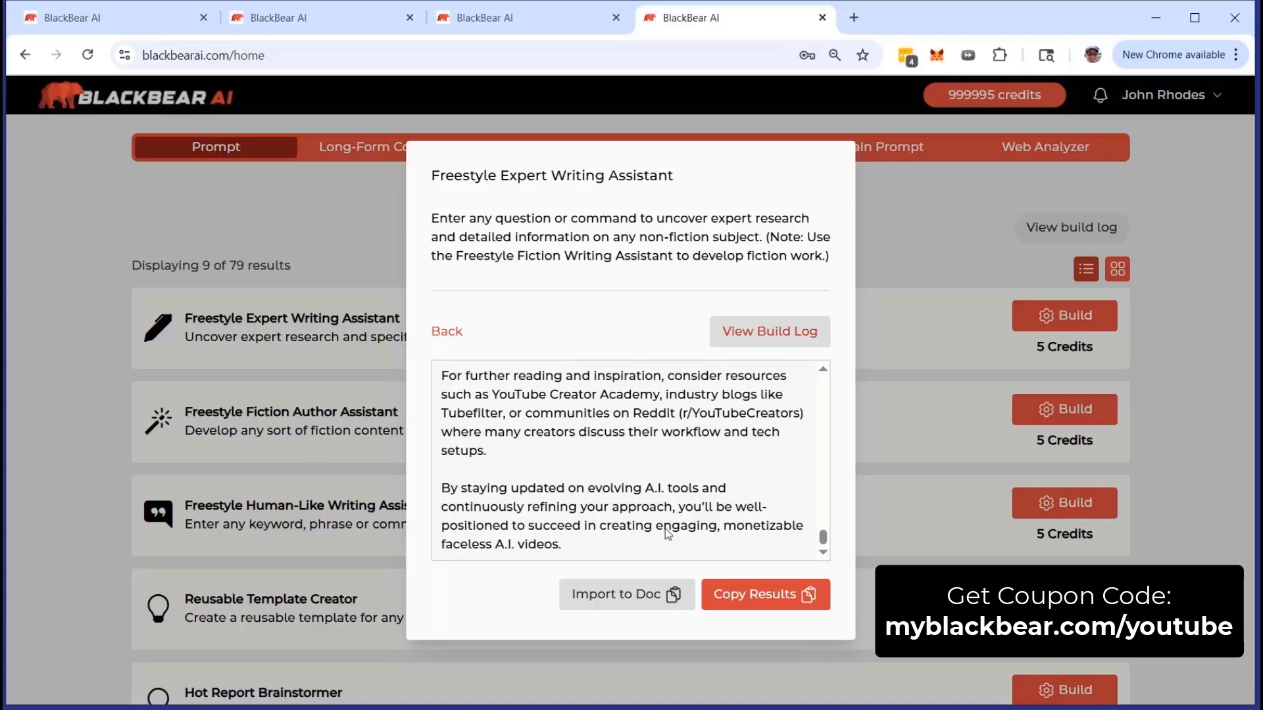
# - Copy the report with Copy Results, then with Import to Doc for Doc Builder
pyautogui.click(758, 600)
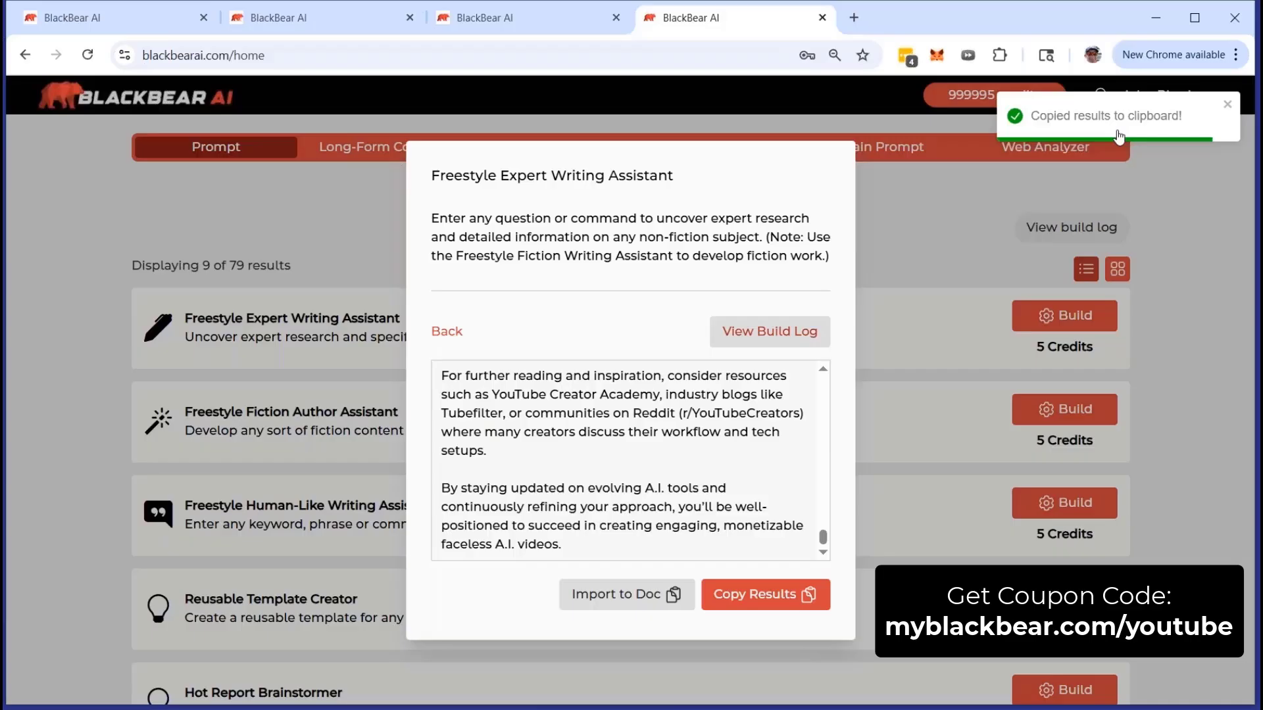
pyautogui.click(613, 600)
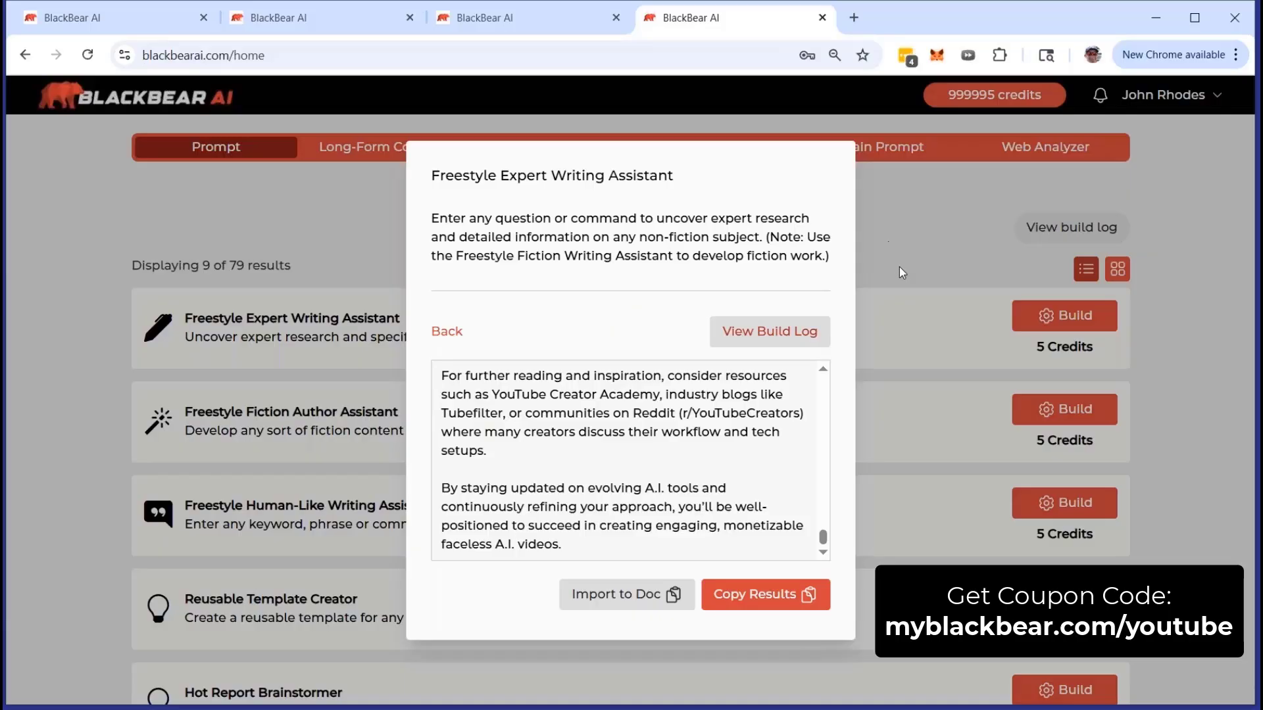
# - Close the report, then highlight and clear the 'Displaying 9 of 79 results' line
pyautogui.click(93, 342)
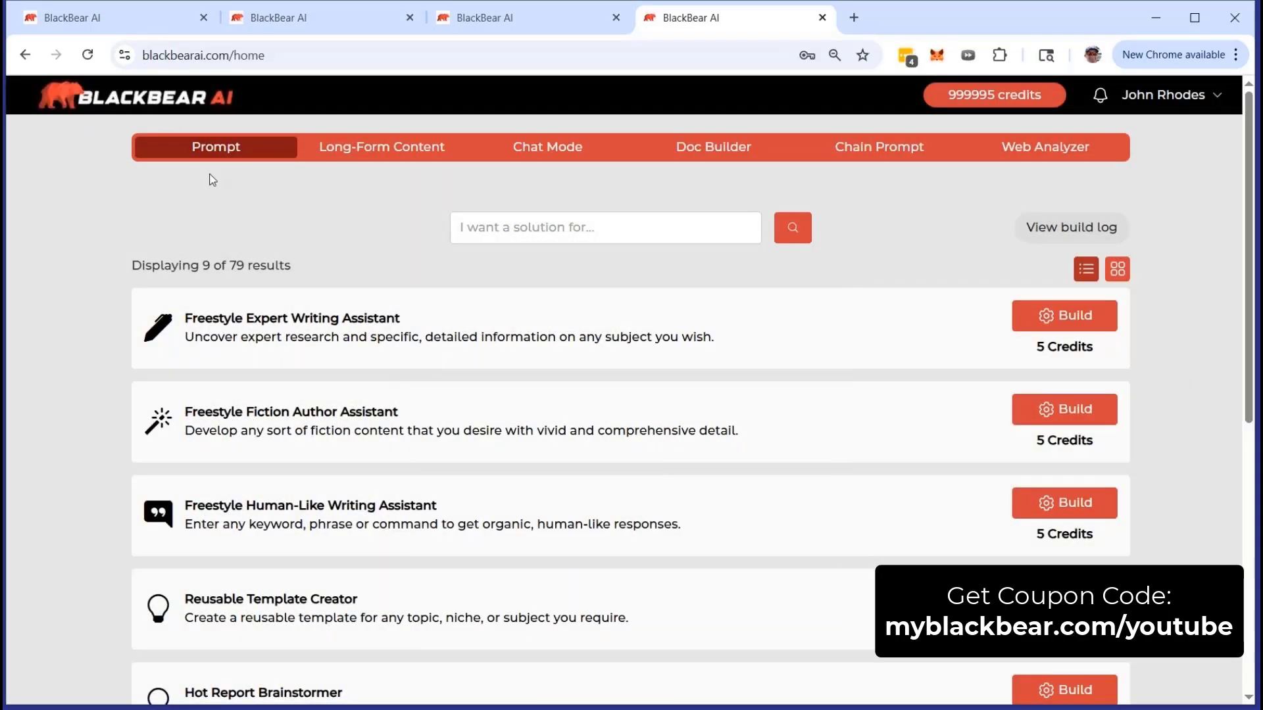
pyautogui.moveTo(134, 266); pyautogui.dragTo(338, 273)
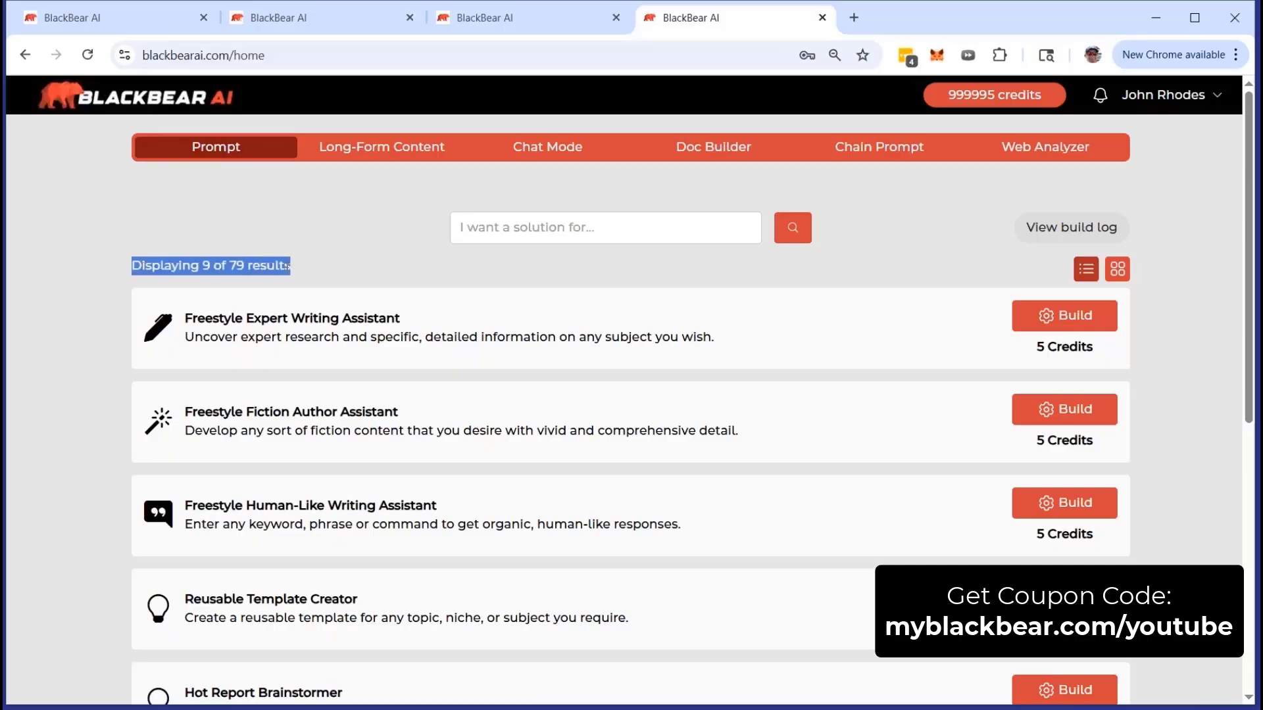
pyautogui.click(331, 274)
pyautogui.moveTo(229, 267); pyautogui.dragTo(307, 267)
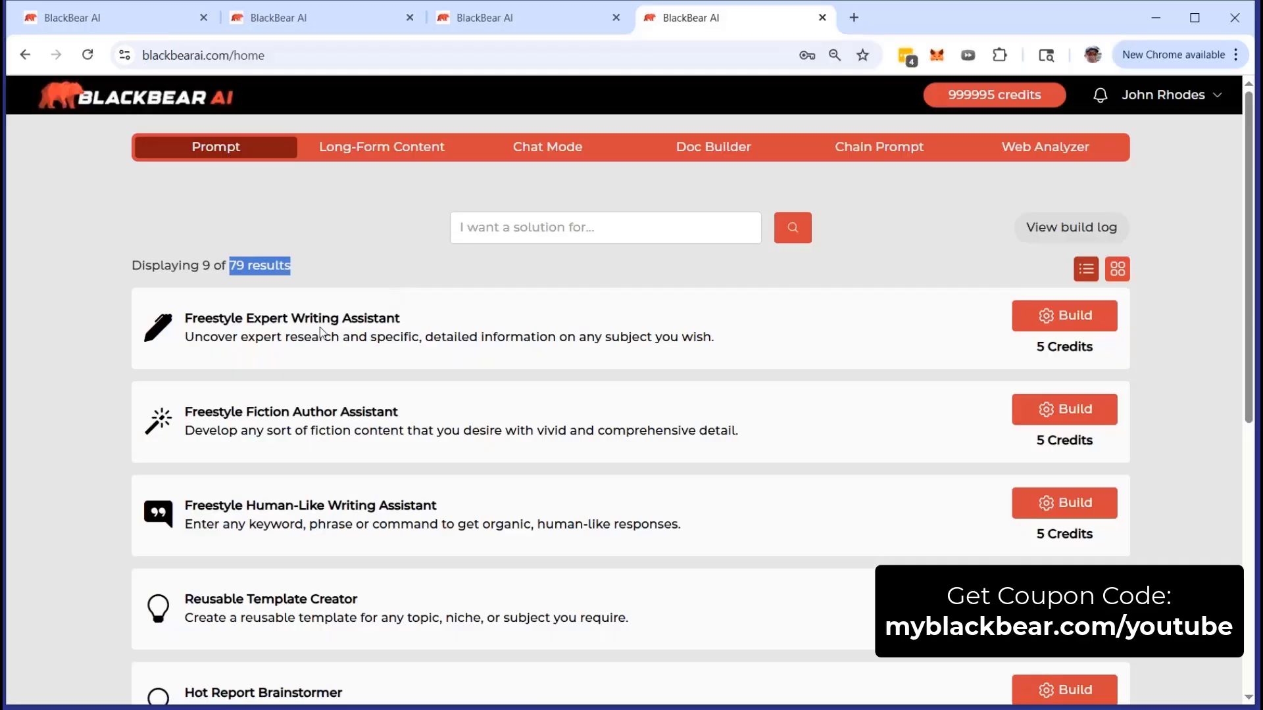
pyautogui.click(88, 375)
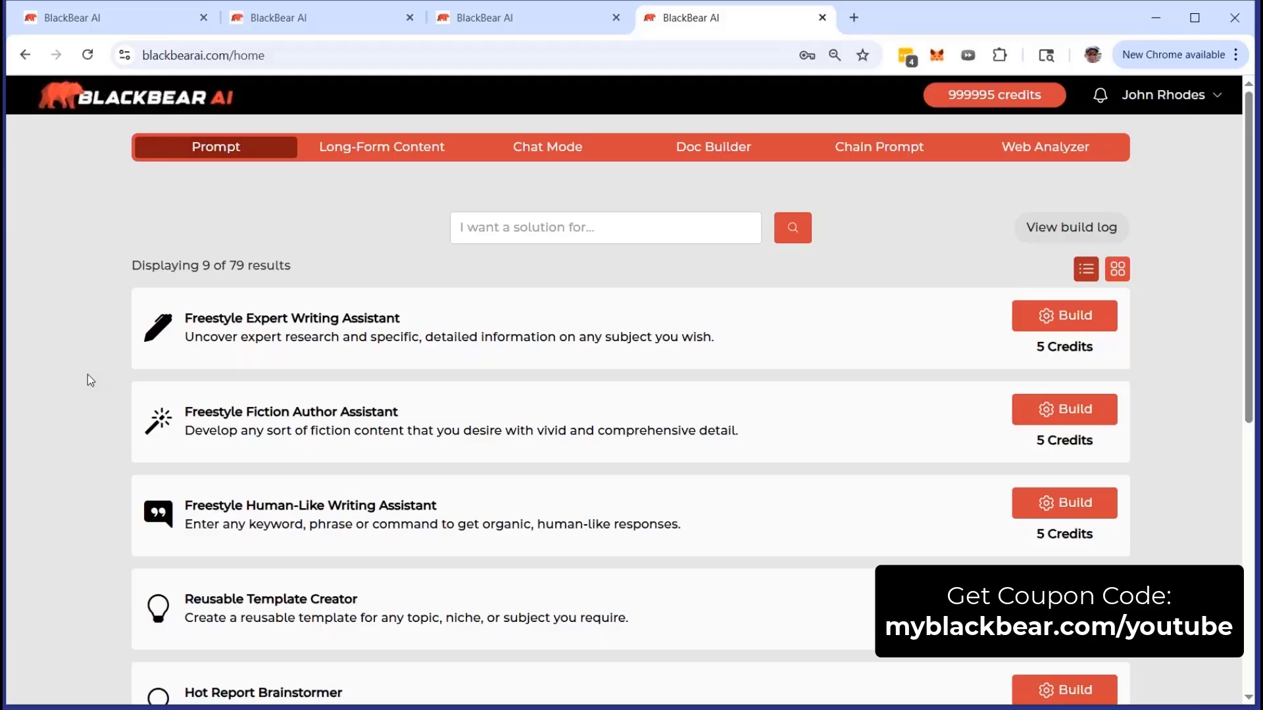